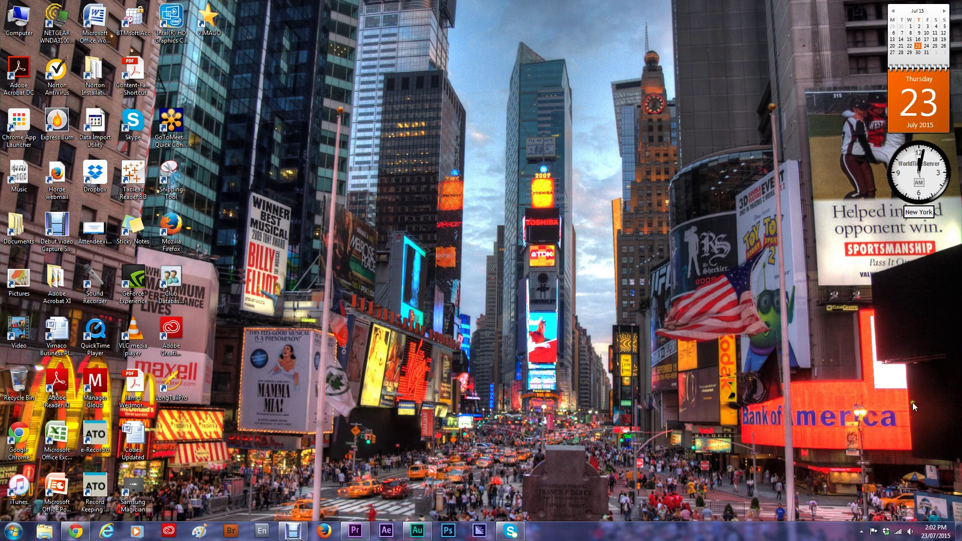
Step: Open the Depth of Field sequence, preview the kitchen footage, and return the playhead to 00:00:00:00
{"action": "left_click", "coordinate": [354, 532]}
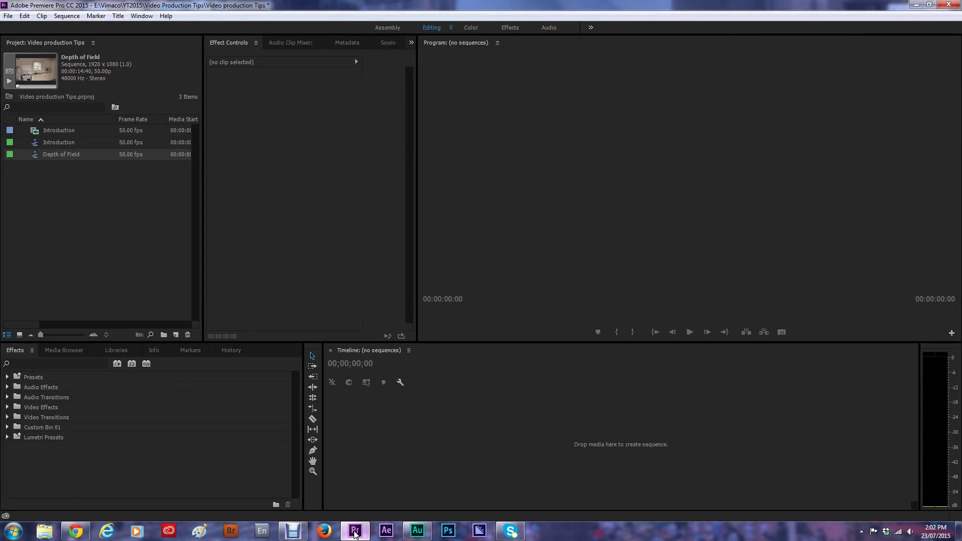
{"action": "double_click", "coordinate": [34, 155]}
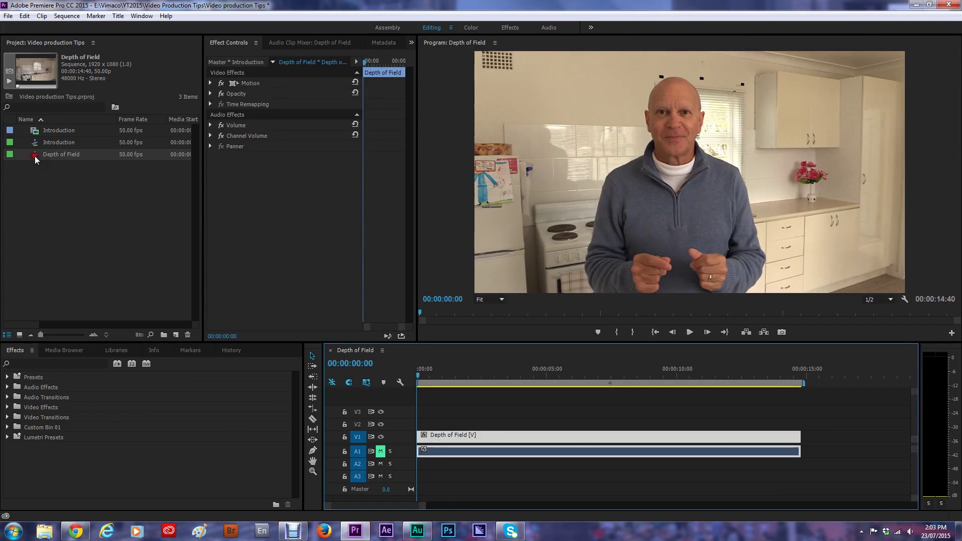
{"action": "left_click", "coordinate": [691, 332]}
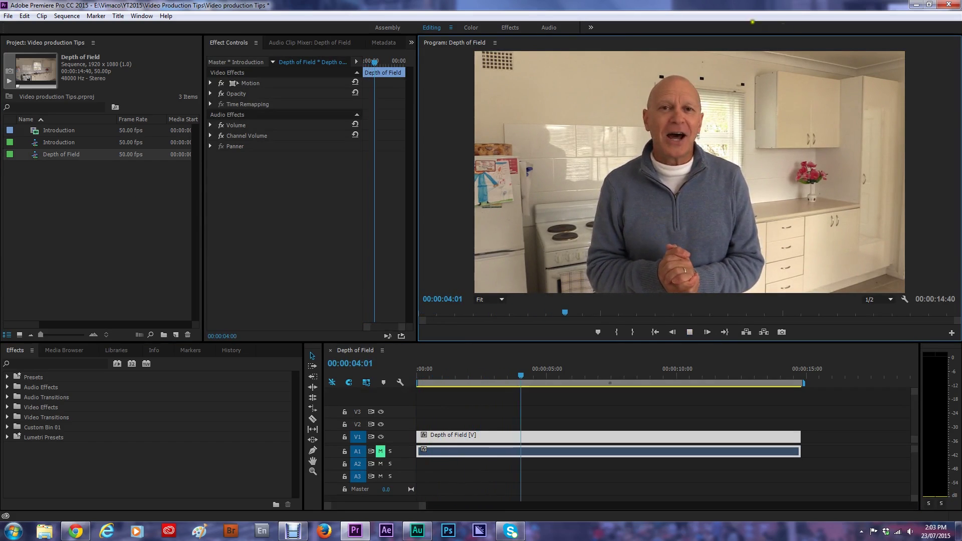
{"action": "left_click", "coordinate": [690, 333]}
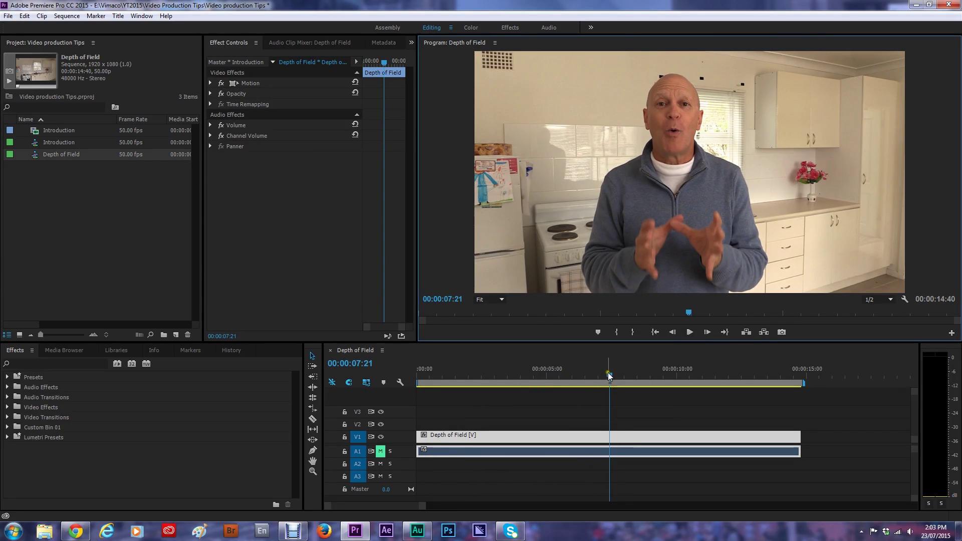
{"action": "left_click_drag", "start_coordinate": [611, 381], "coordinate": [417, 397]}
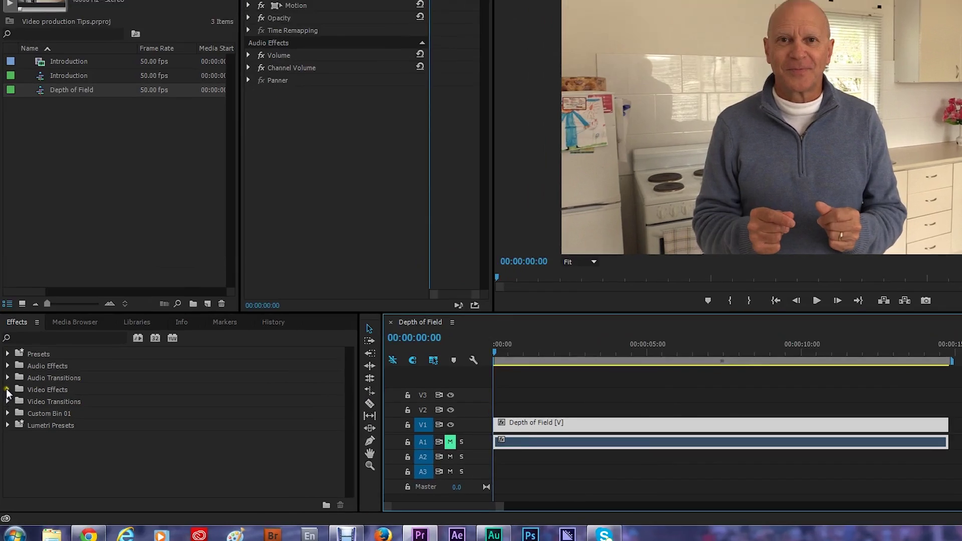
Step: Drag Gaussian Blur from Video Effects > Blur & Sharpen toward the Depth of Field clip on V1
{"action": "left_click", "coordinate": [7, 407]}
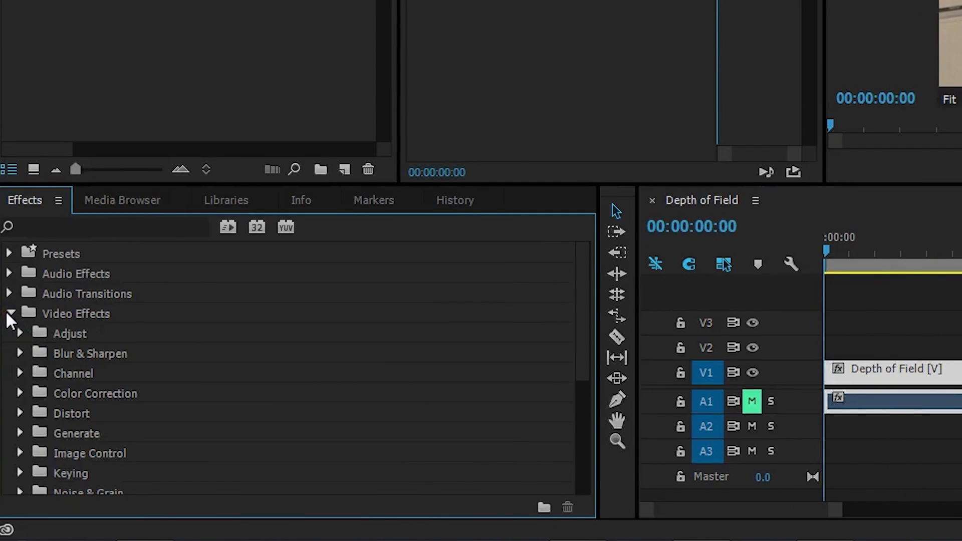
{"action": "left_click", "coordinate": [20, 352]}
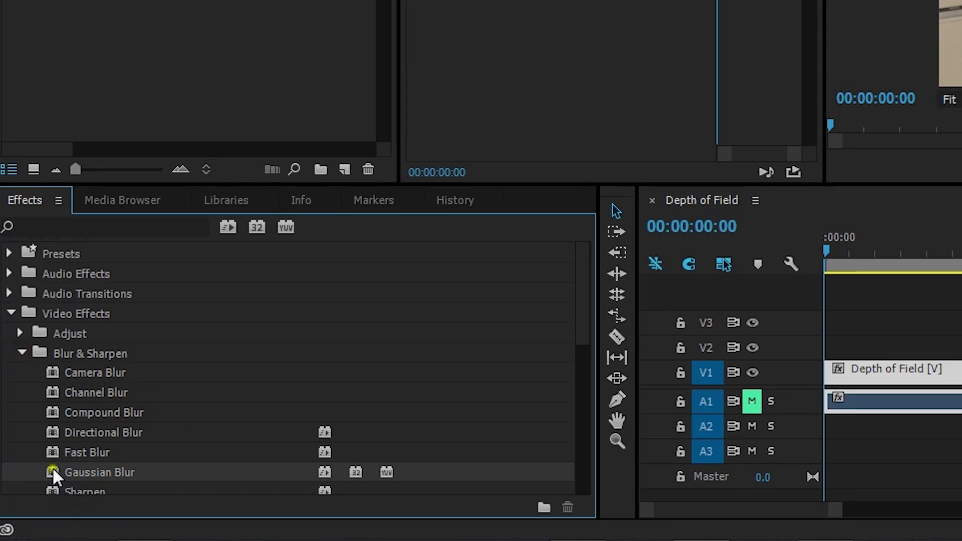
{"action": "left_click_drag", "start_coordinate": [52, 471], "coordinate": [942, 402]}
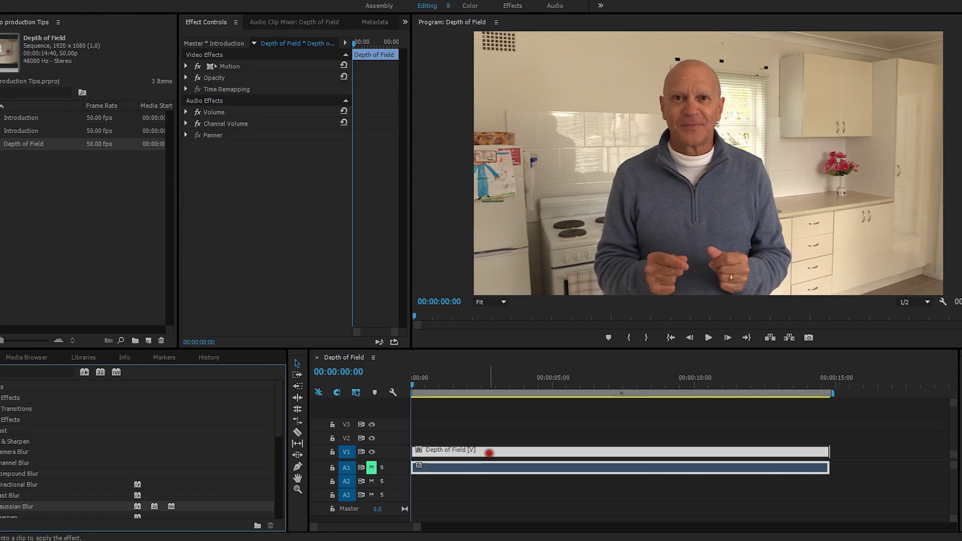
Step: Drop Gaussian Blur on the Depth of Field clip and set its Blurriness to 3.5
{"action": "left_click_drag", "start_coordinate": [489, 453], "coordinate": [489, 453]}
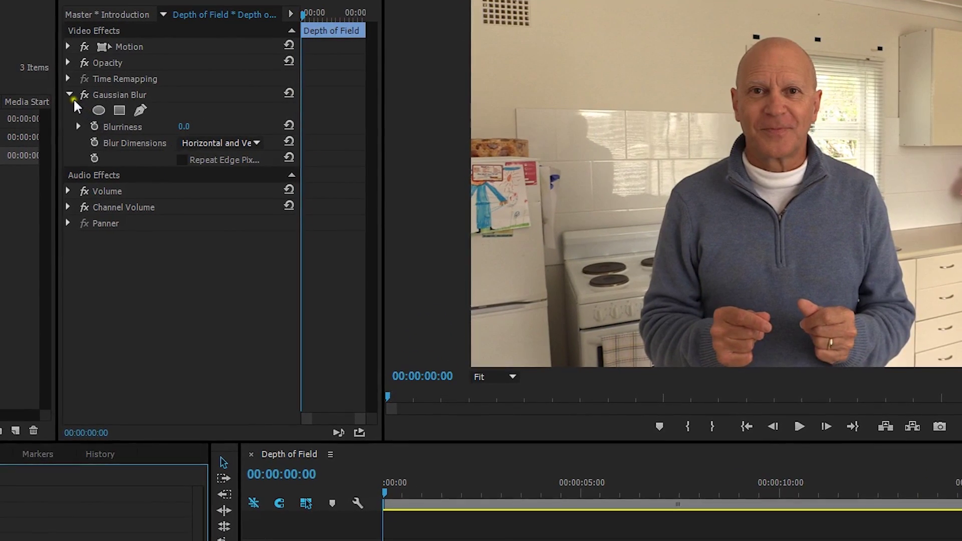
{"action": "left_click", "coordinate": [82, 126]}
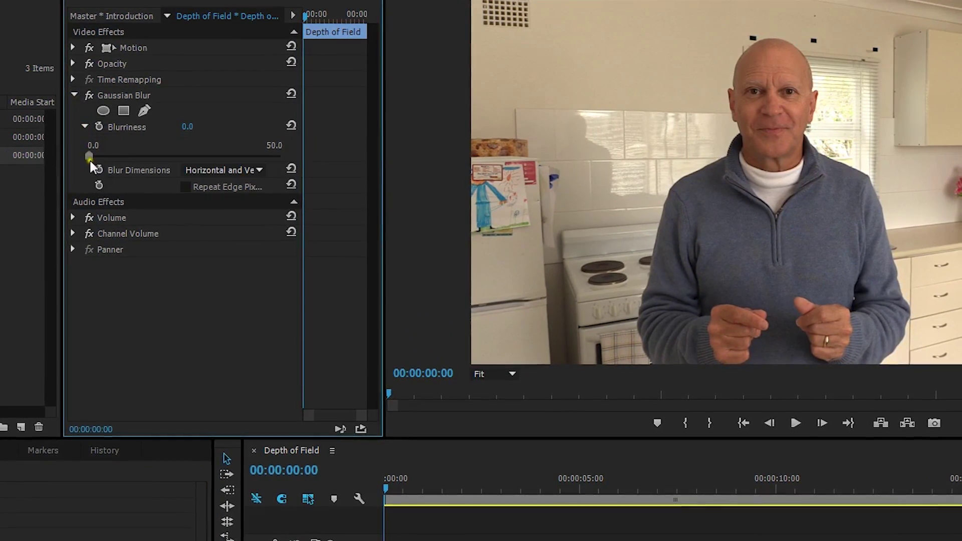
{"action": "left_click_drag", "start_coordinate": [93, 156], "coordinate": [278, 164]}
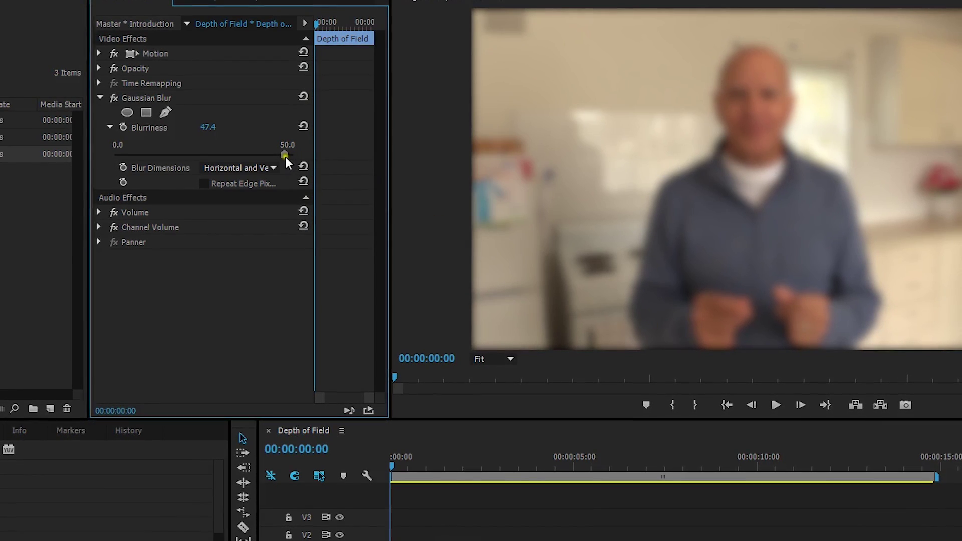
{"action": "left_click_drag", "start_coordinate": [283, 155], "coordinate": [129, 154]}
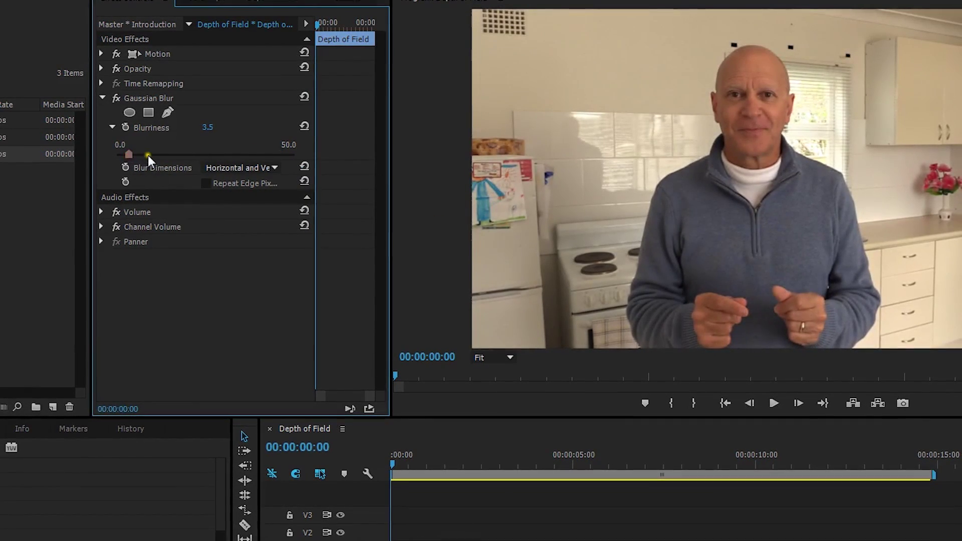
Step: Start a pen mask on the Gaussian Blur, tracing the head, left shoulder and left torso
{"action": "left_click", "coordinate": [169, 112]}
{"action": "left_click", "coordinate": [756, 39]}
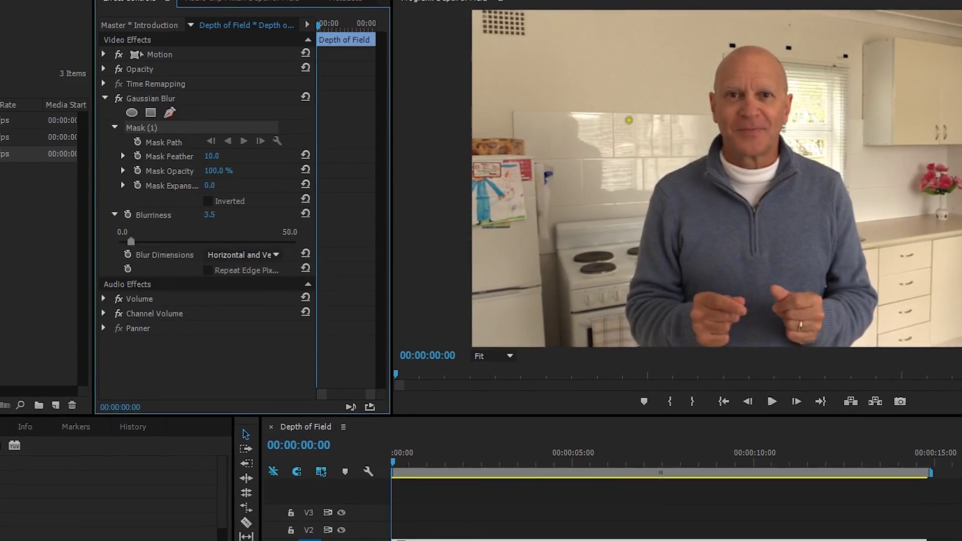
{"action": "left_click", "coordinate": [718, 62]}
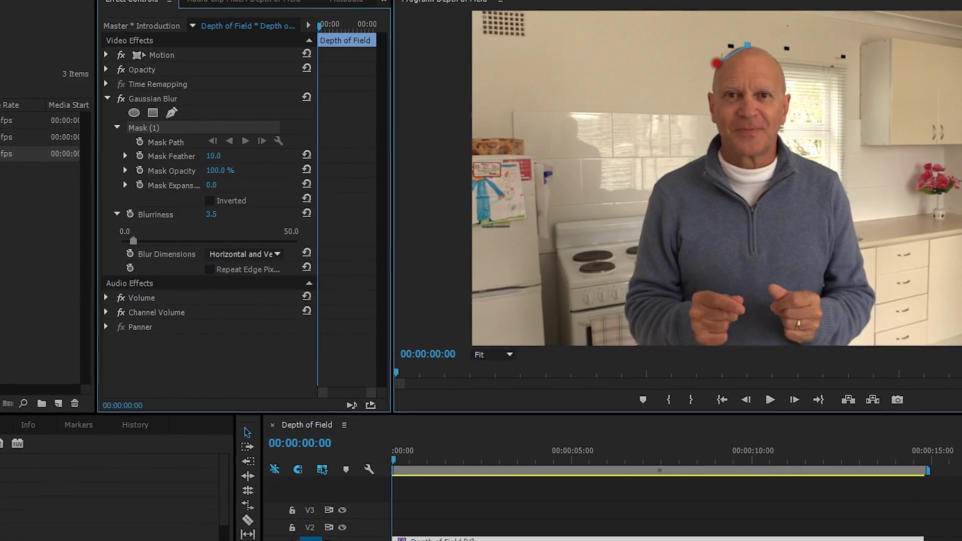
{"action": "left_click", "coordinate": [711, 101]}
{"action": "left_click", "coordinate": [715, 134]}
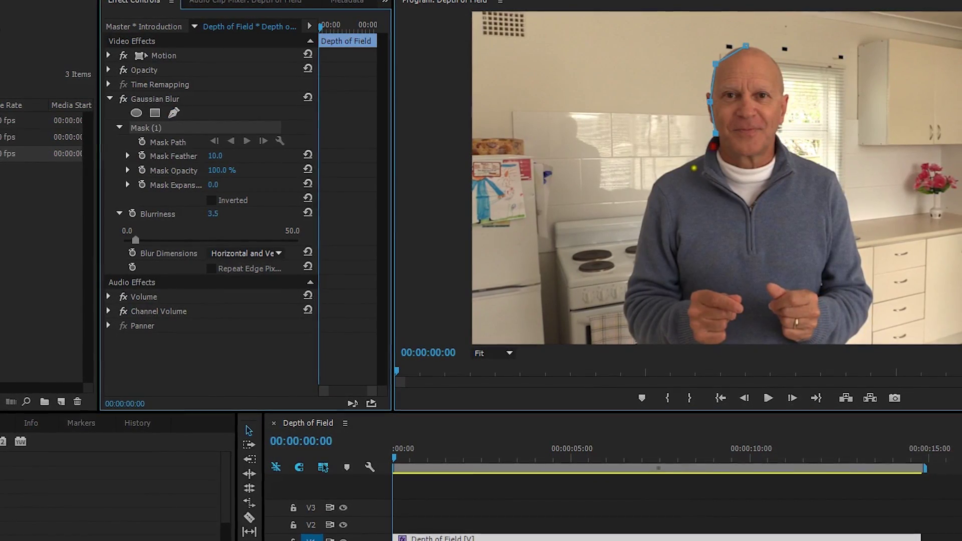
{"action": "left_click", "coordinate": [697, 162]}
{"action": "left_click", "coordinate": [657, 180]}
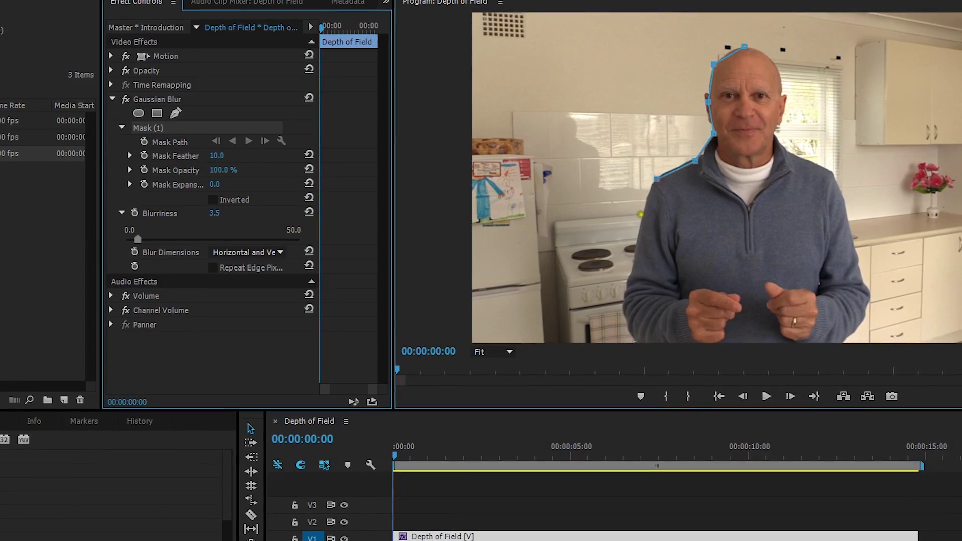
{"action": "left_click", "coordinate": [641, 216]}
{"action": "left_click", "coordinate": [631, 259]}
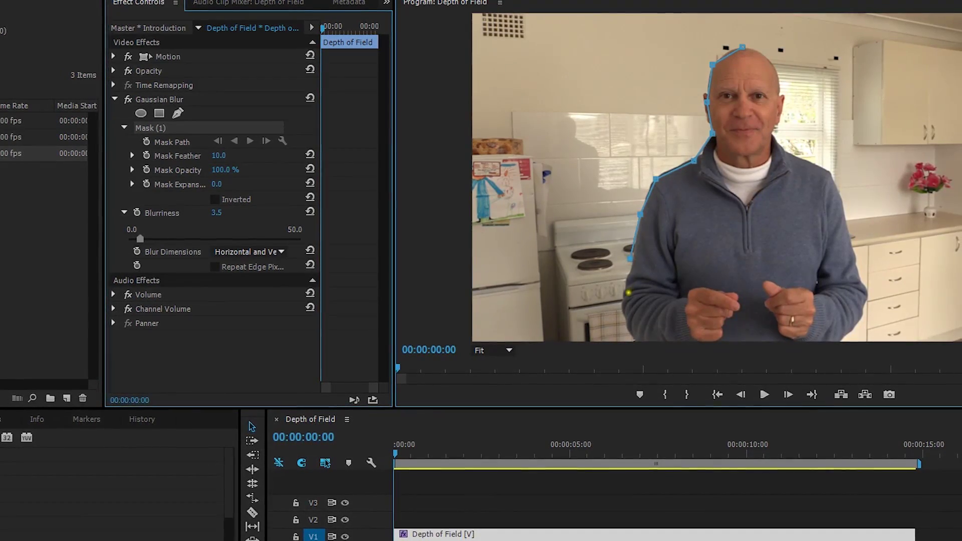
{"action": "left_click", "coordinate": [630, 324]}
{"action": "left_click", "coordinate": [638, 339]}
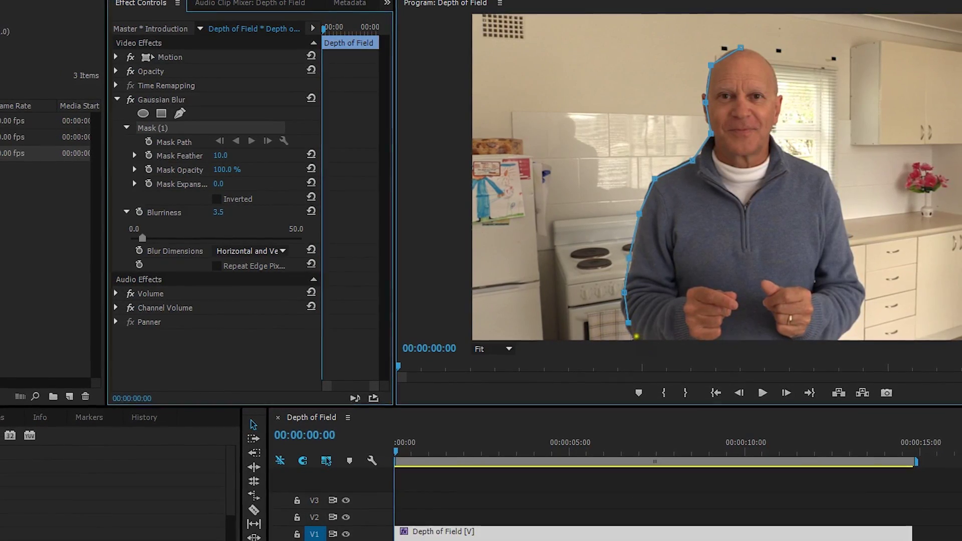
Step: Continue the mask along the bottom edge, up the right torso, shoulder and head, closing the path
{"action": "left_click", "coordinate": [718, 338]}
{"action": "left_click", "coordinate": [805, 338]}
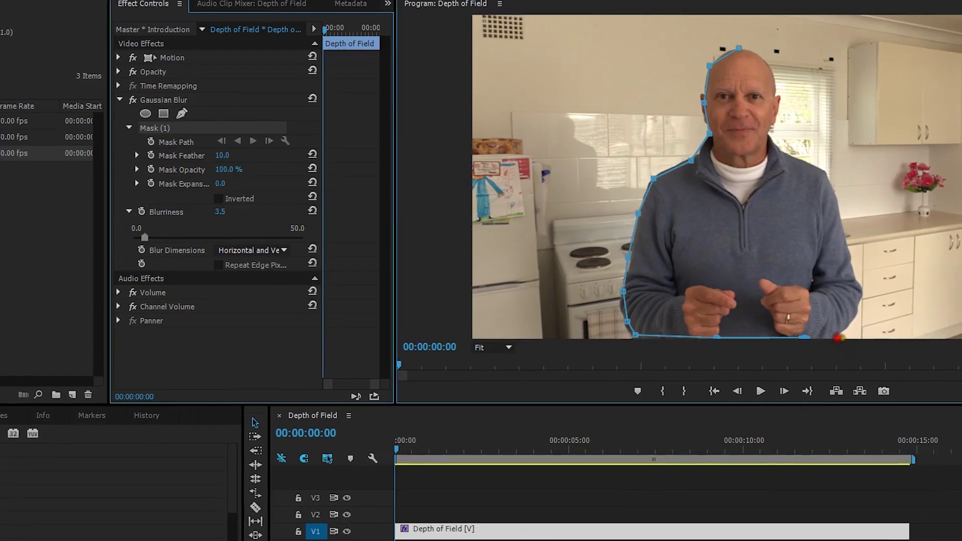
{"action": "left_click", "coordinate": [839, 339]}
{"action": "left_click", "coordinate": [857, 306]}
{"action": "left_click", "coordinate": [859, 282]}
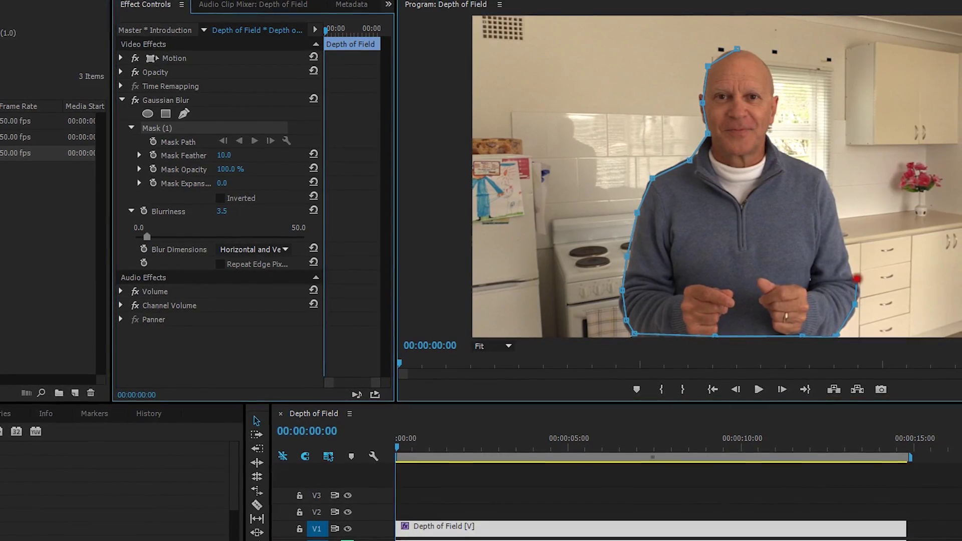
{"action": "left_click", "coordinate": [846, 228]}
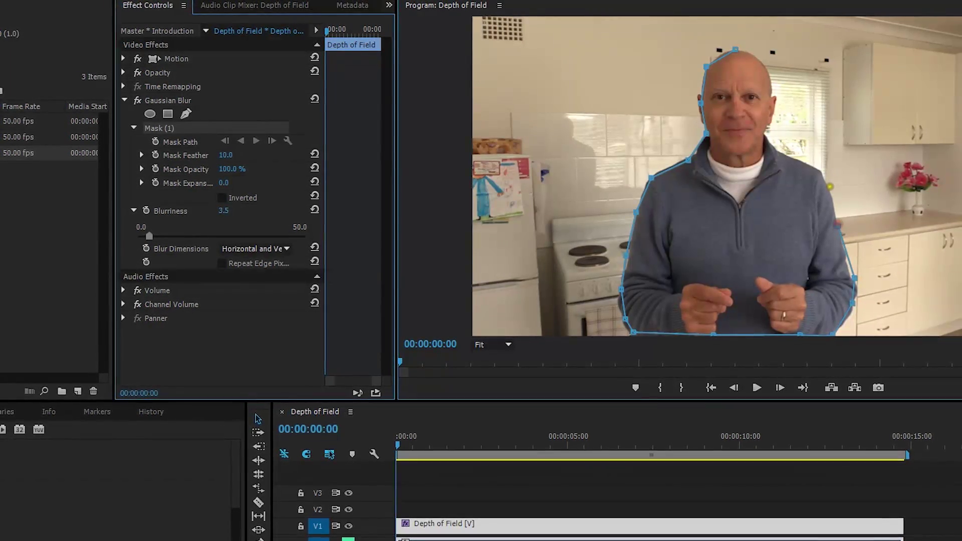
{"action": "left_click", "coordinate": [829, 186]}
{"action": "left_click", "coordinate": [812, 165]}
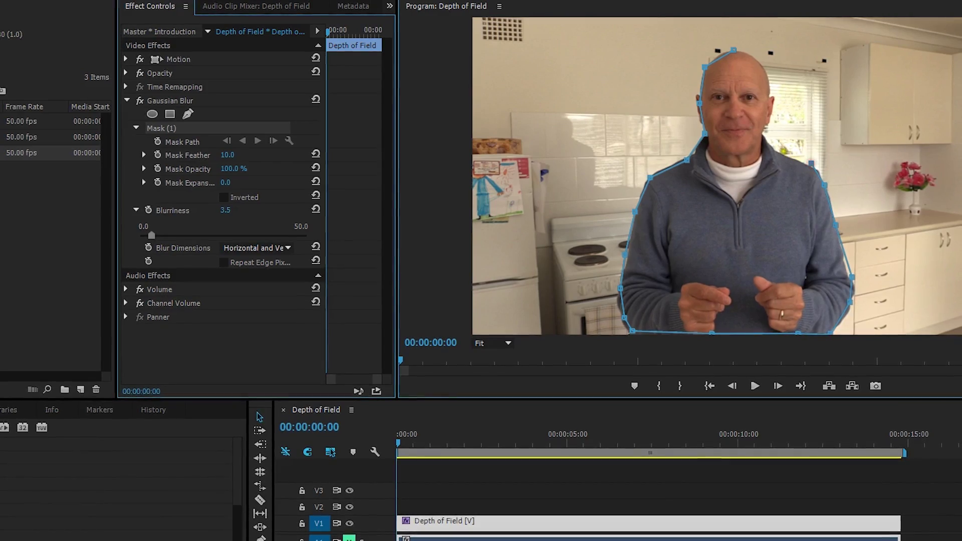
{"action": "left_click", "coordinate": [762, 134]}
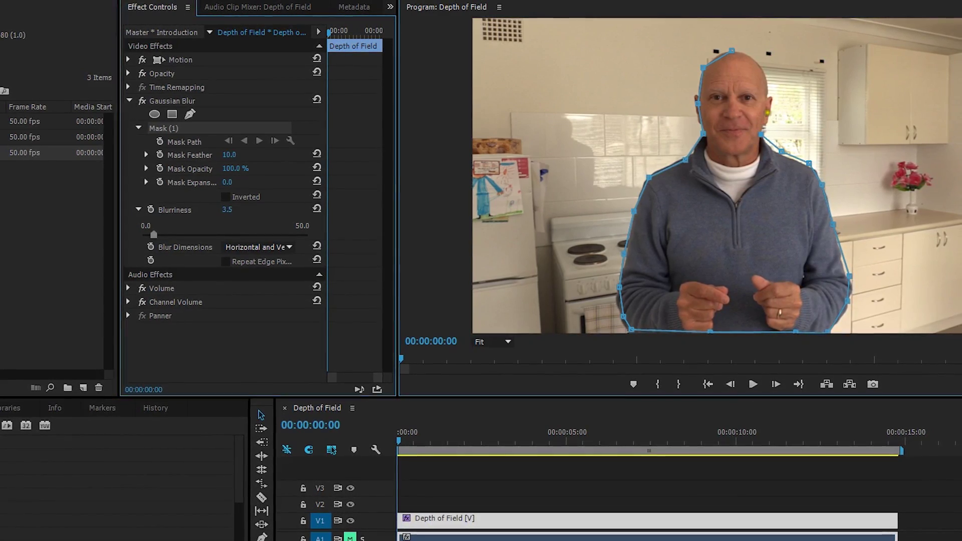
{"action": "left_click", "coordinate": [768, 109]}
{"action": "left_click", "coordinate": [769, 88]}
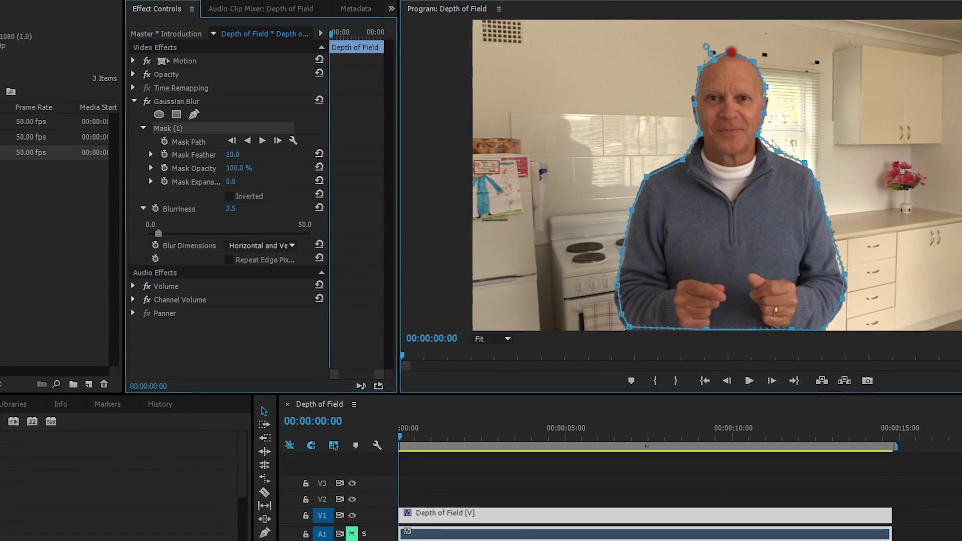
{"action": "left_click", "coordinate": [753, 61]}
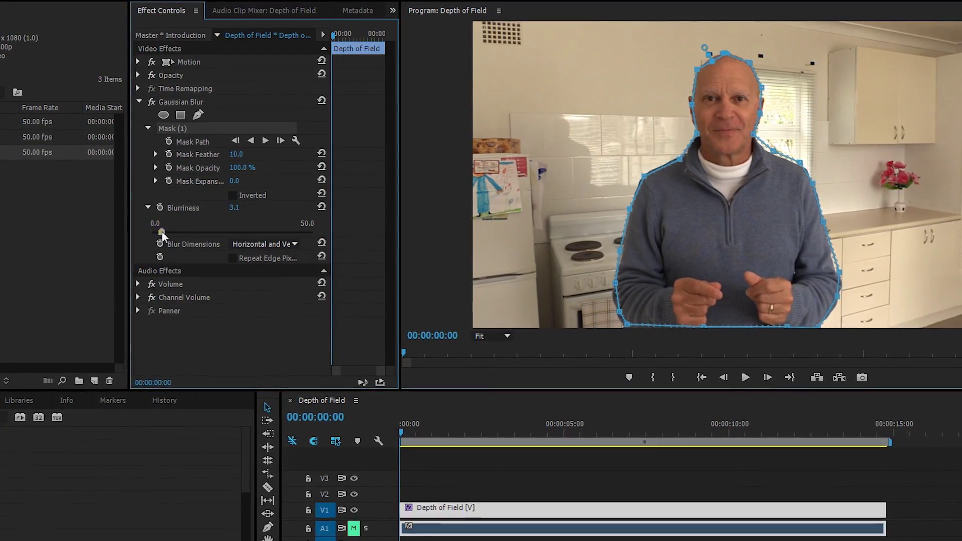
Step: Raise Blurriness to 42.1, invert the mask, and feather its edge to 96.9
{"action": "left_click_drag", "start_coordinate": [161, 232], "coordinate": [289, 232]}
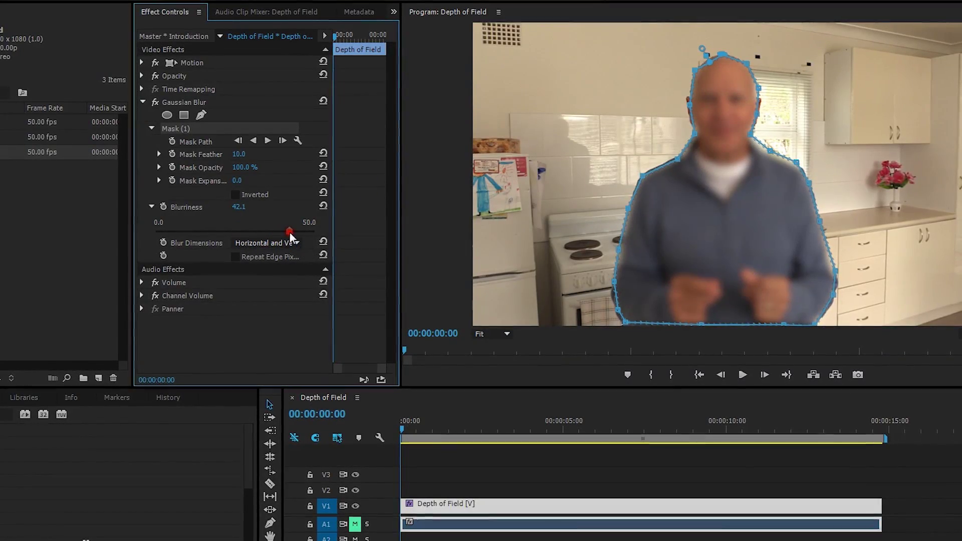
{"action": "left_click", "coordinate": [239, 194]}
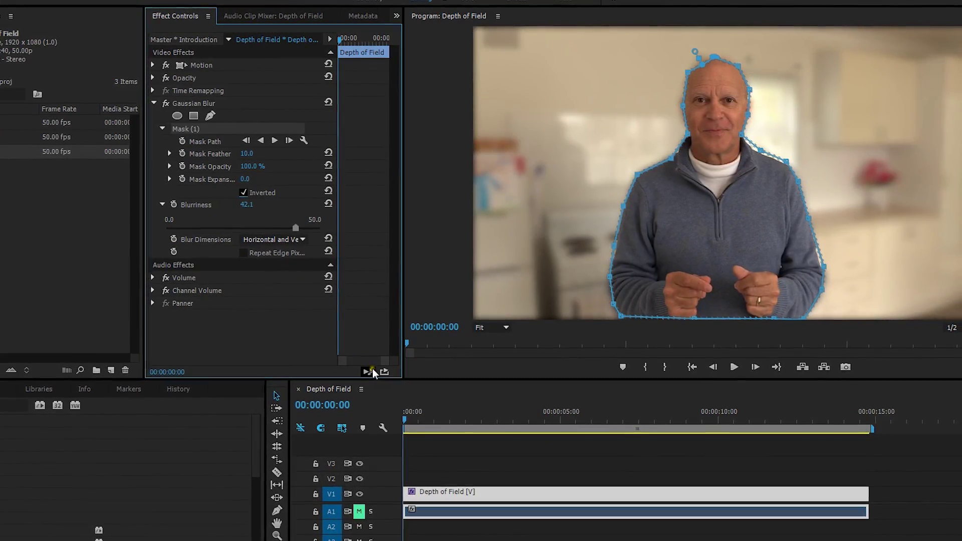
{"action": "left_click", "coordinate": [297, 328]}
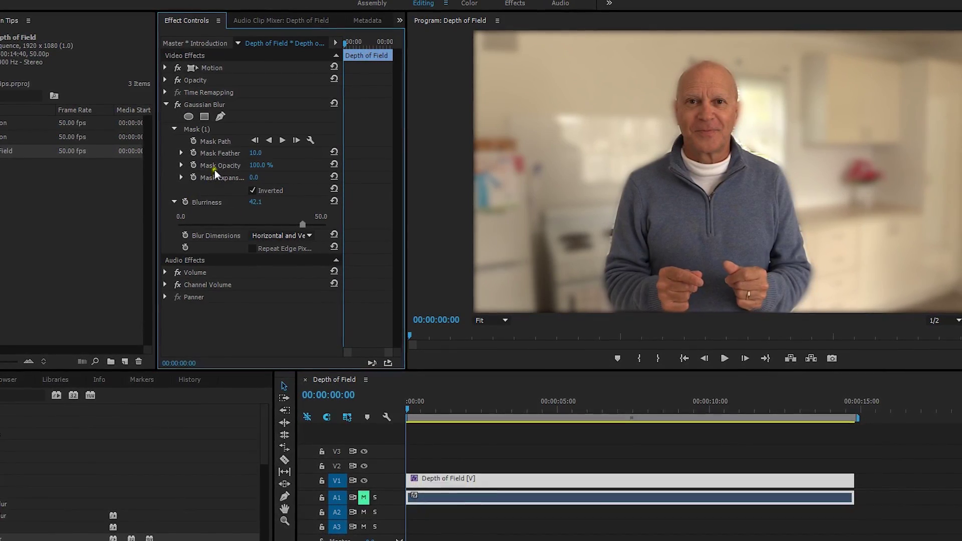
{"action": "left_click", "coordinate": [183, 153]}
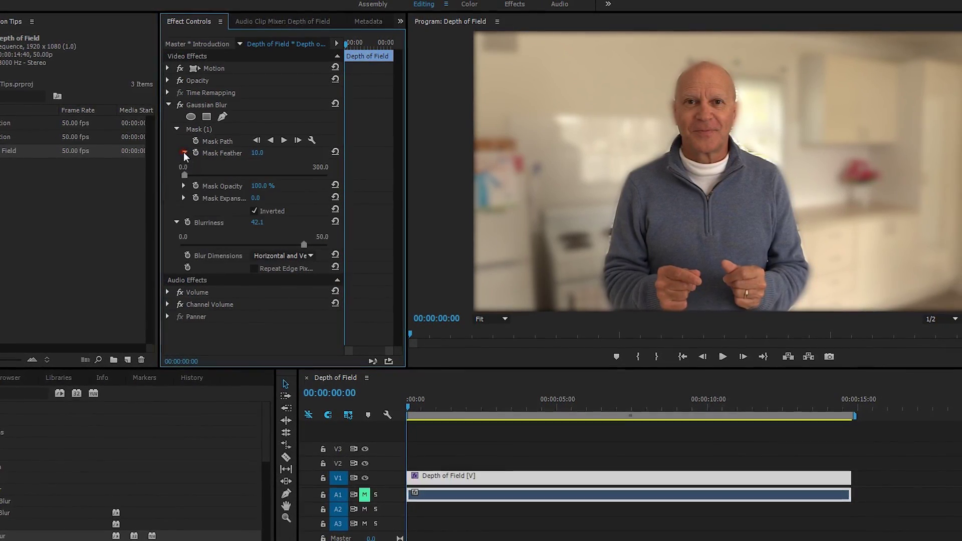
{"action": "left_click_drag", "start_coordinate": [185, 175], "coordinate": [233, 179]}
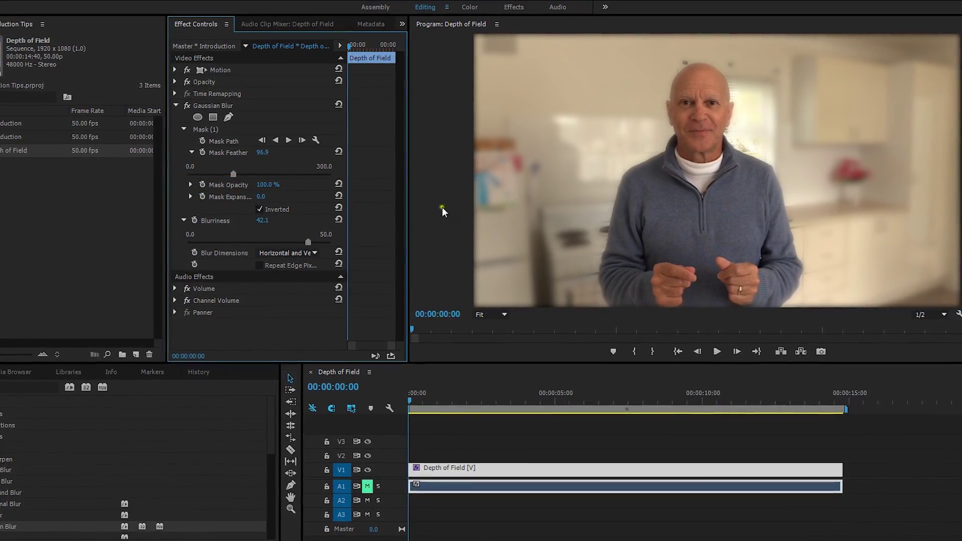
Step: Preview the clip, lower Blurriness to 22.4, then replay it to check the softer background
{"action": "left_click", "coordinate": [716, 351]}
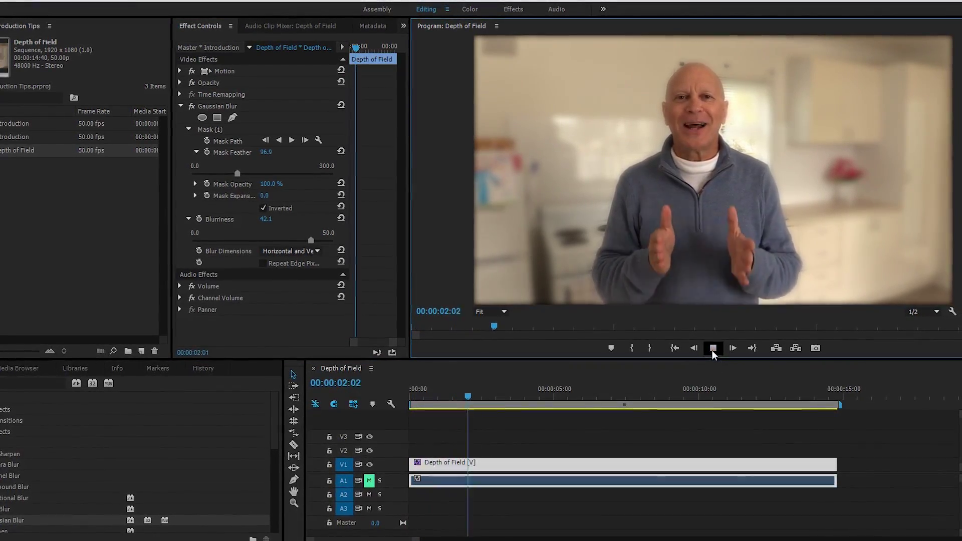
{"action": "left_click", "coordinate": [712, 347]}
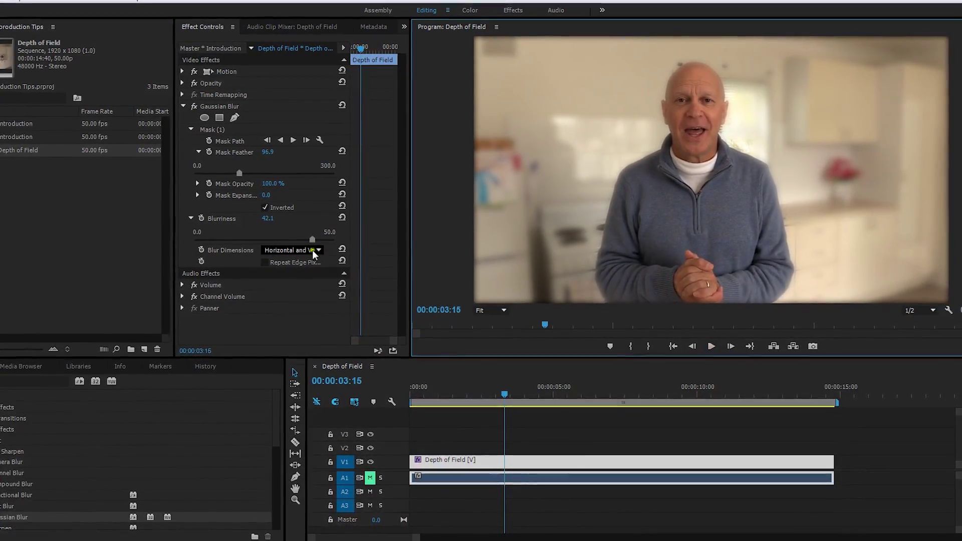
{"action": "left_click_drag", "start_coordinate": [311, 239], "coordinate": [261, 237]}
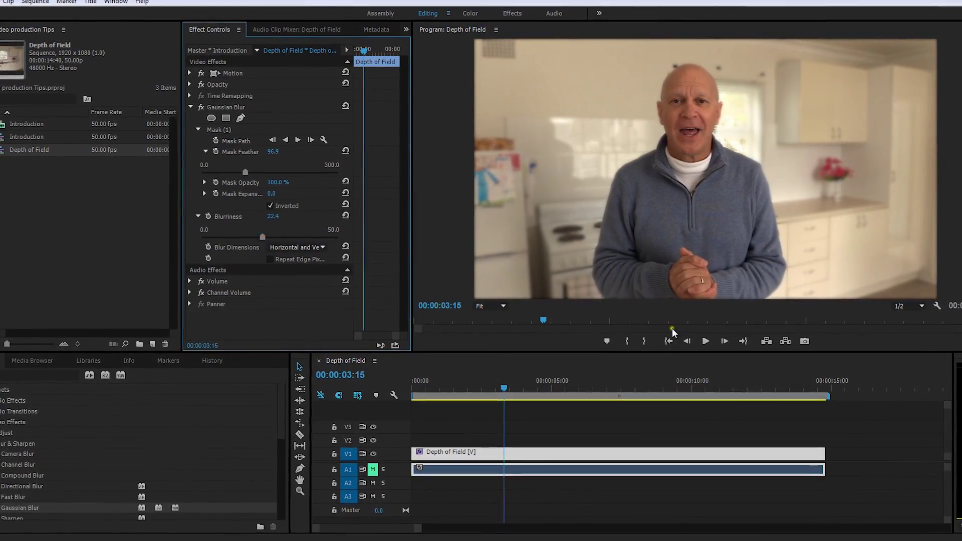
{"action": "left_click", "coordinate": [707, 342]}
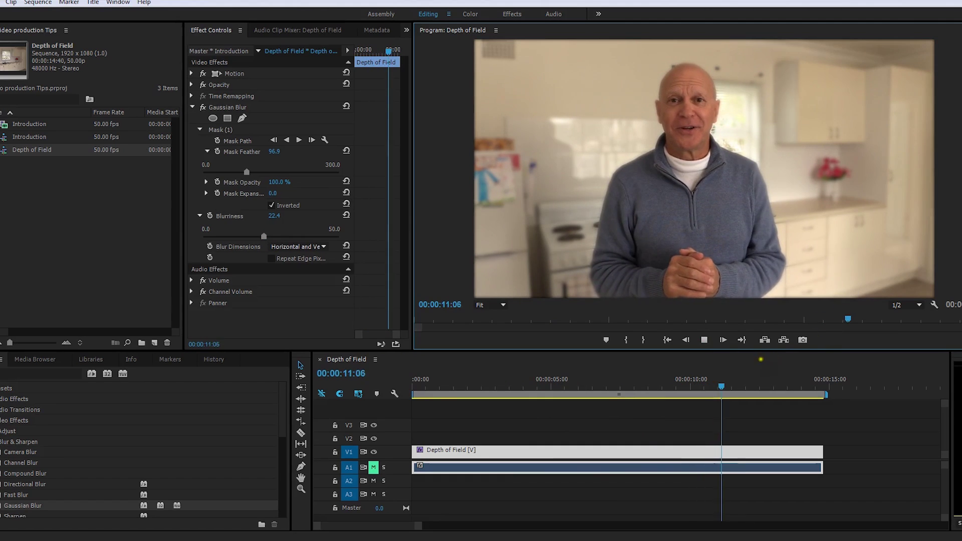
{"action": "left_click", "coordinate": [705, 340]}
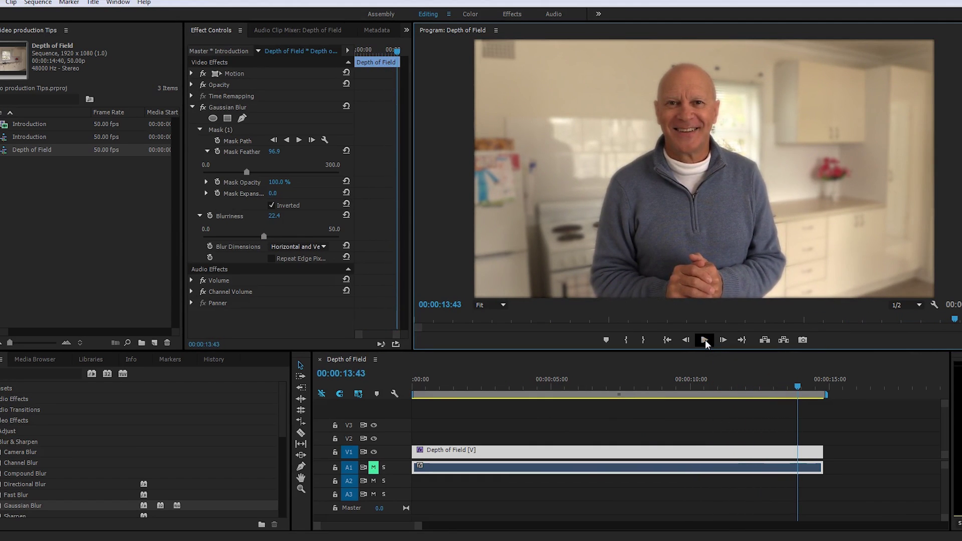